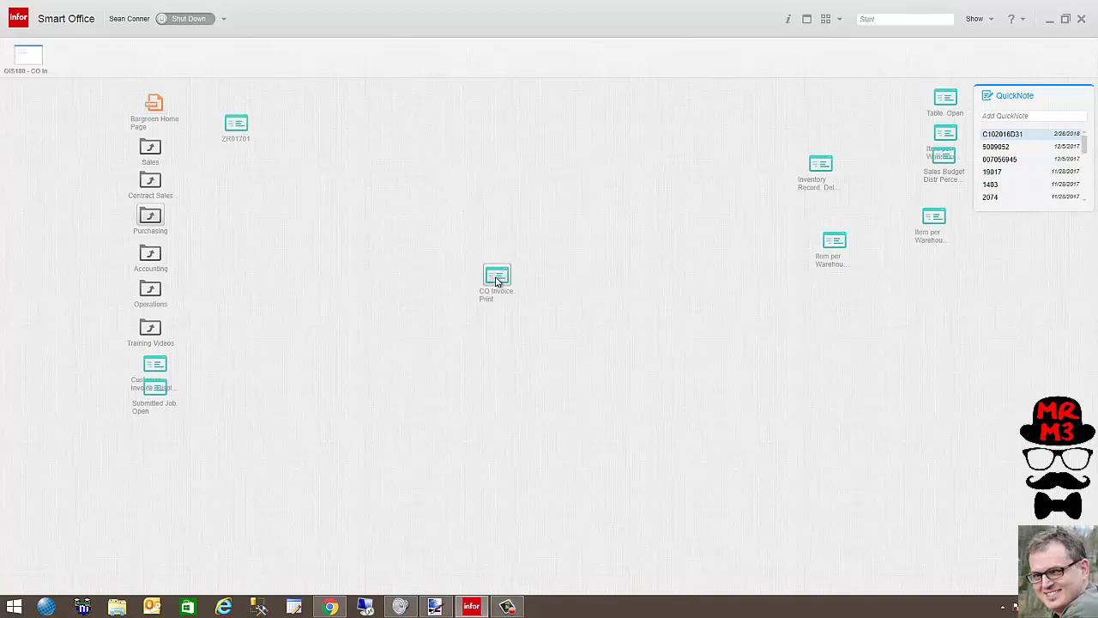
Open CO Invoice Print (OIS180) and clear the From and To Payer values.
{"action": "double_click", "coordinate": [500, 282]}
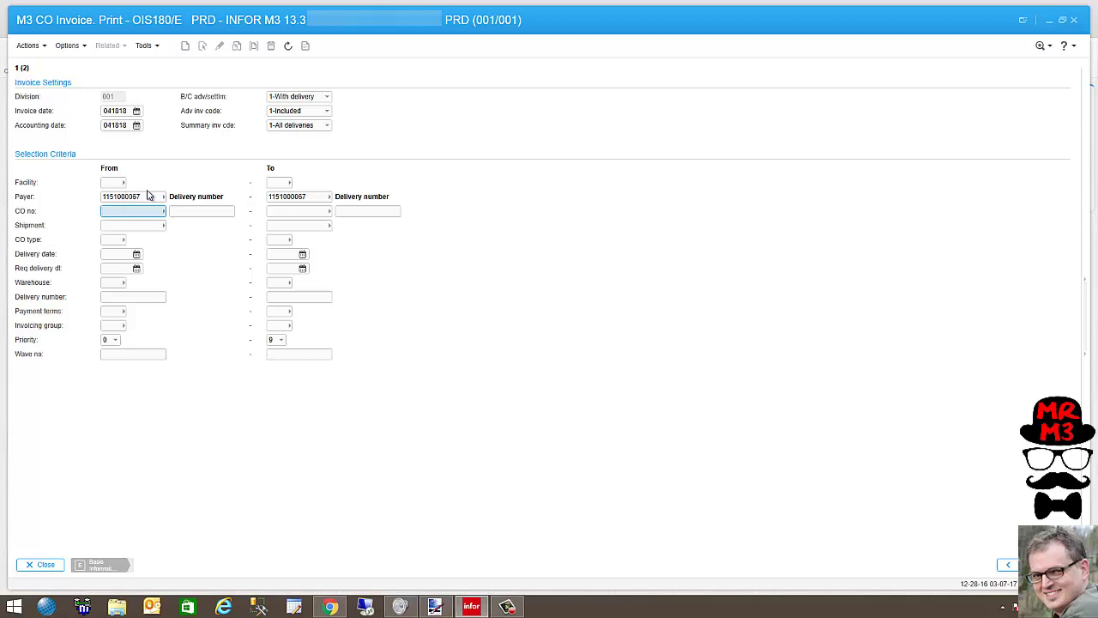
{"action": "double_click", "coordinate": [129, 197]}
{"action": "key", "text": "Delete"}
{"action": "double_click", "coordinate": [296, 197]}
{"action": "key", "text": "Delete"}
Check the From and To Invoicing group selection fields.
{"action": "left_click", "coordinate": [110, 326]}
{"action": "left_click", "coordinate": [278, 325]}
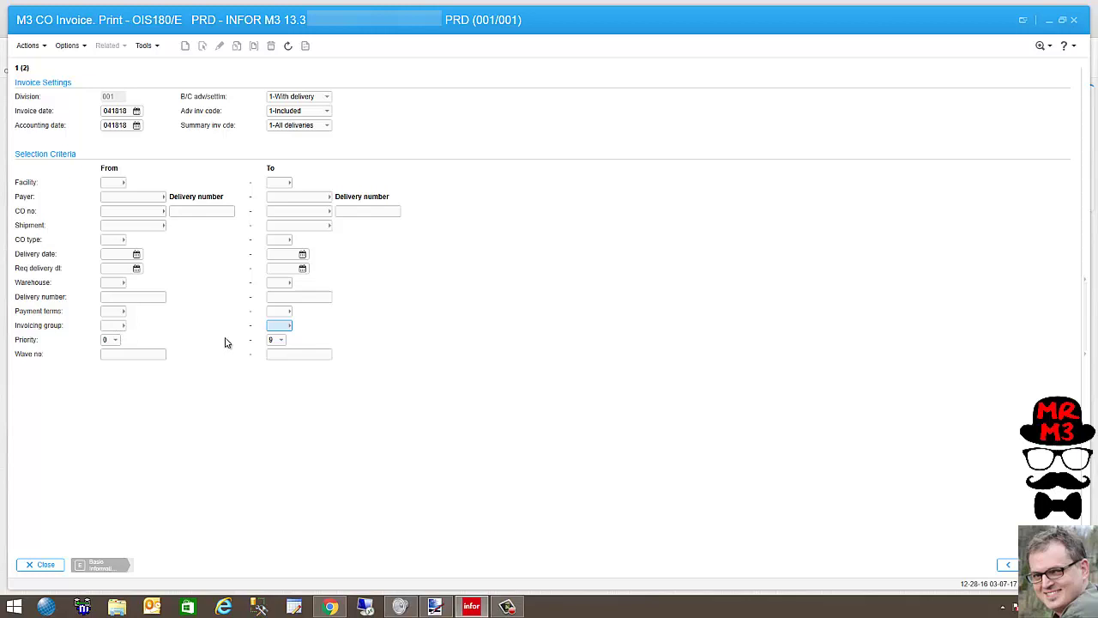
{"action": "left_click", "coordinate": [112, 323]}
In CRS104, create invoicing group 1 with description NORMAL.
{"action": "left_click", "coordinate": [120, 331]}
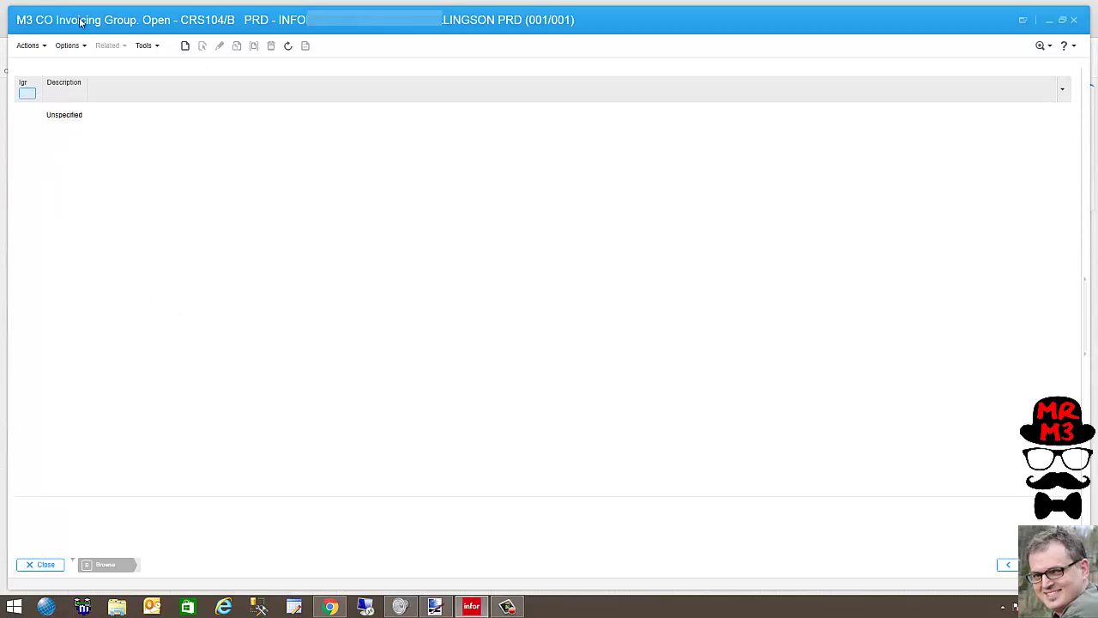
{"action": "type", "text": "1"}
{"action": "key", "text": "ctrl+1"}
{"action": "type", "text": "NORMAL"}
{"action": "key", "text": "Return"}
Create invoicing group 2 with HOLIDAY as its description and name.
{"action": "left_click", "coordinate": [183, 47]}
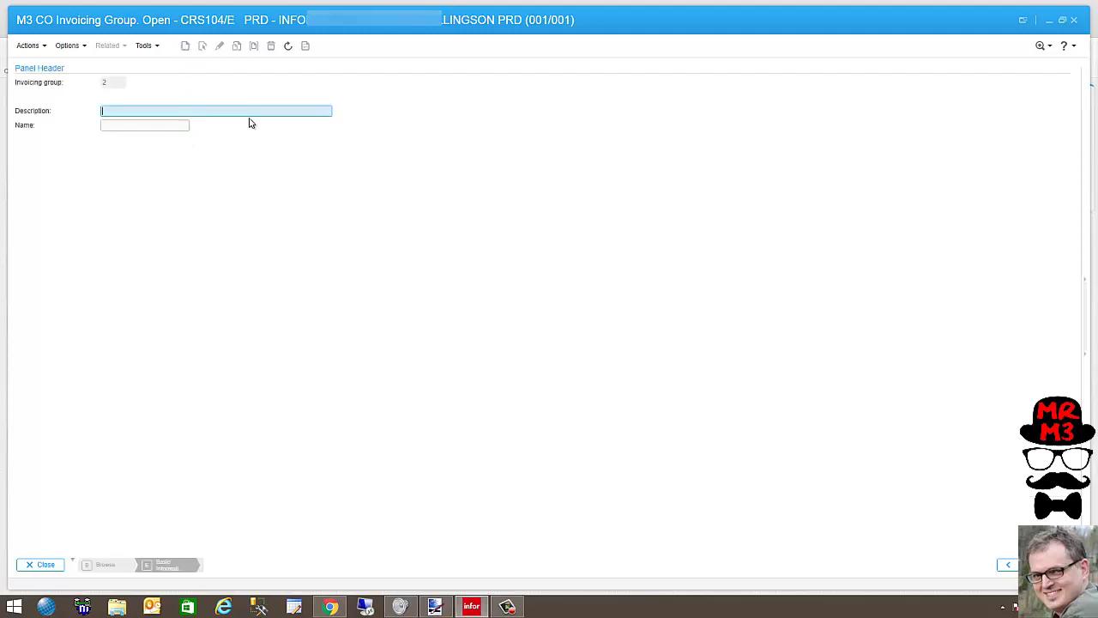
{"action": "type", "text": "HOLIDAY"}
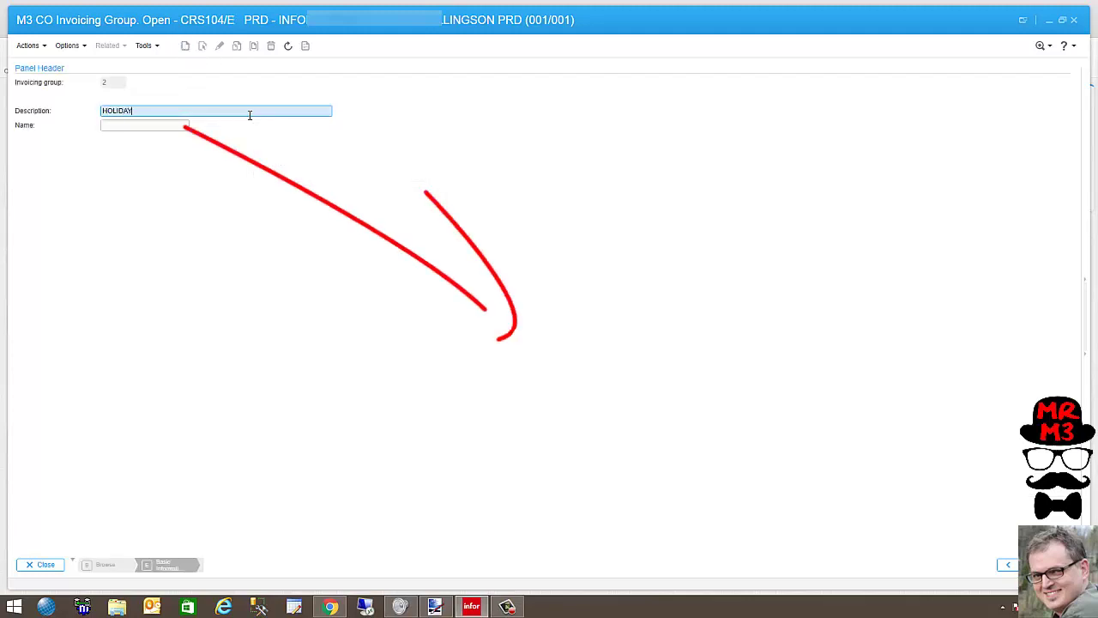
{"action": "key", "text": "Tab"}
{"action": "type", "text": "HOL"}
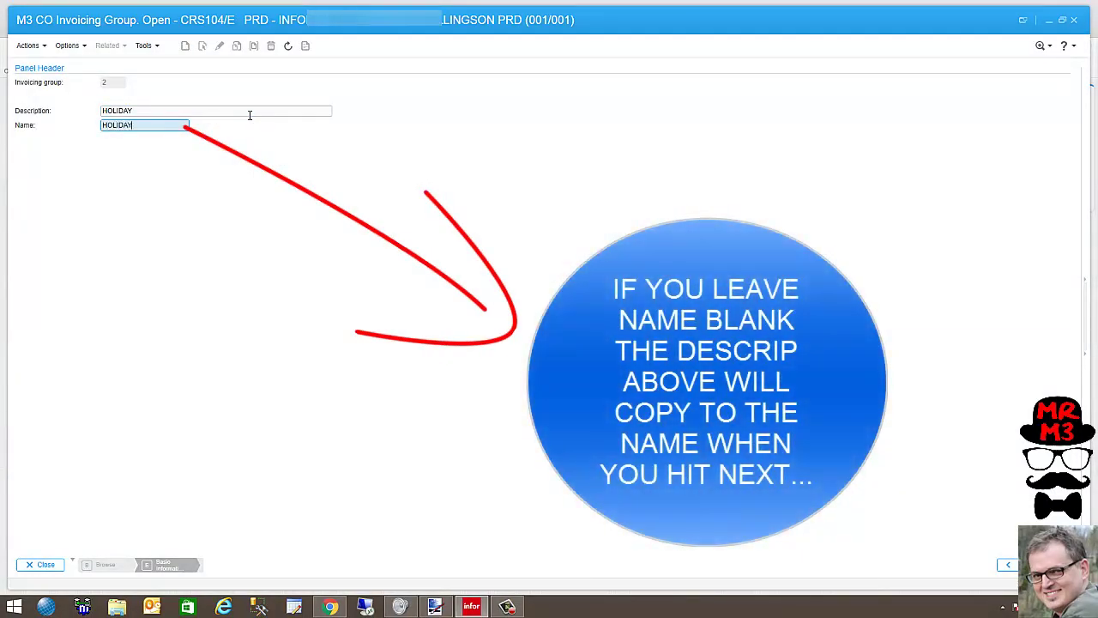
{"action": "key", "text": "Return"}
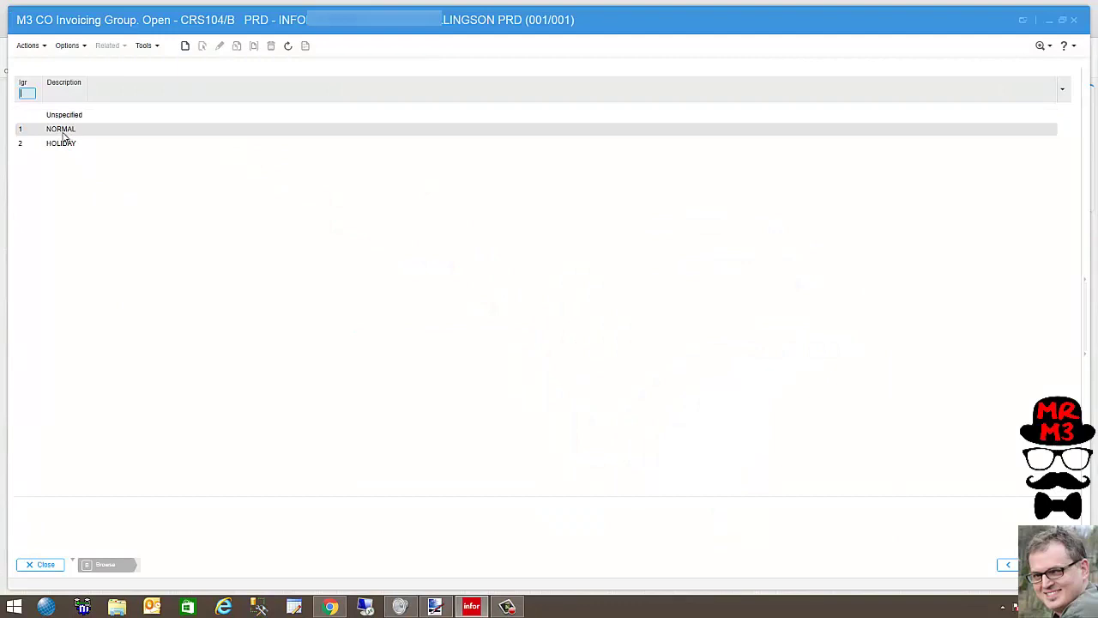
Close the CRS104 invoicing group list and return to the Invoicing group field.
{"action": "key", "text": "F3"}
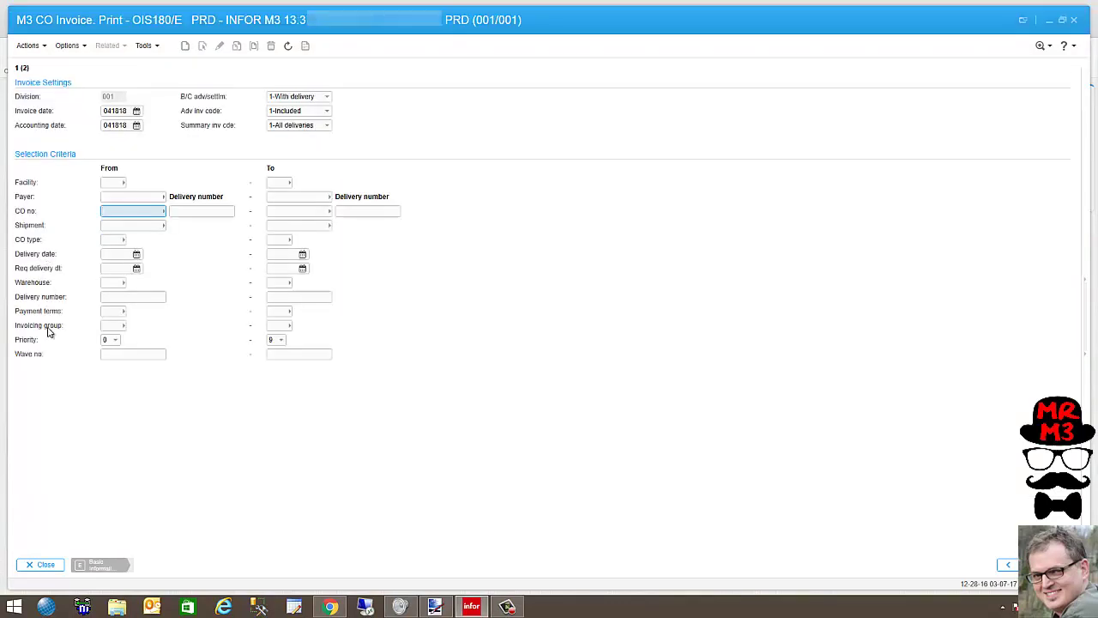
{"action": "left_click", "coordinate": [109, 326]}
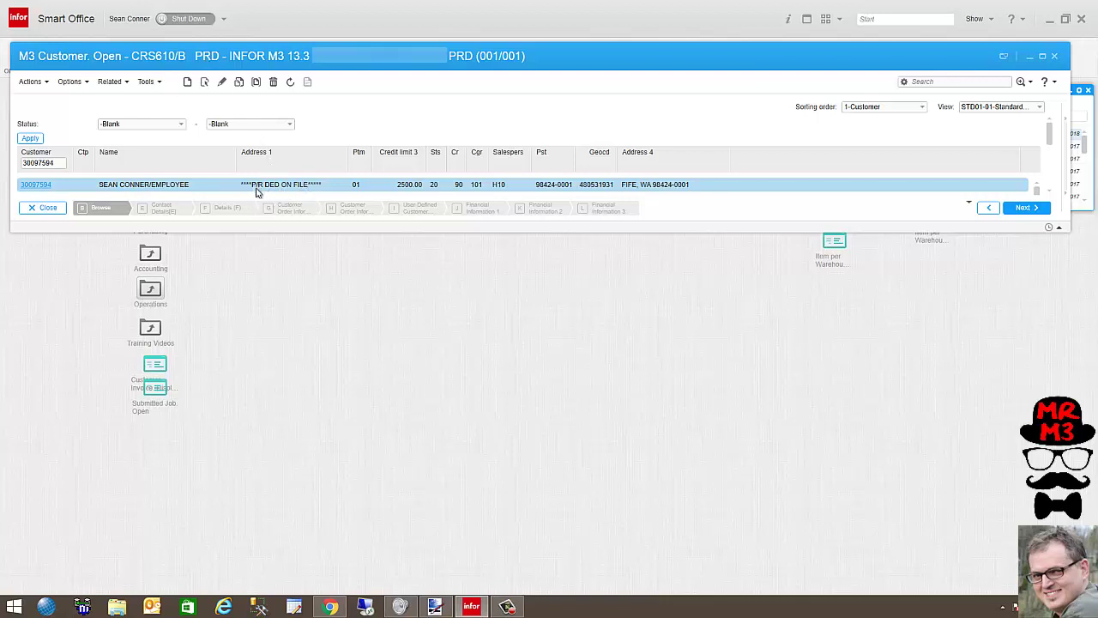
Change the customer record, setting its Invoicing group to 1 NORMAL, and save it.
{"action": "left_click", "coordinate": [222, 83]}
{"action": "key", "text": "Return"}
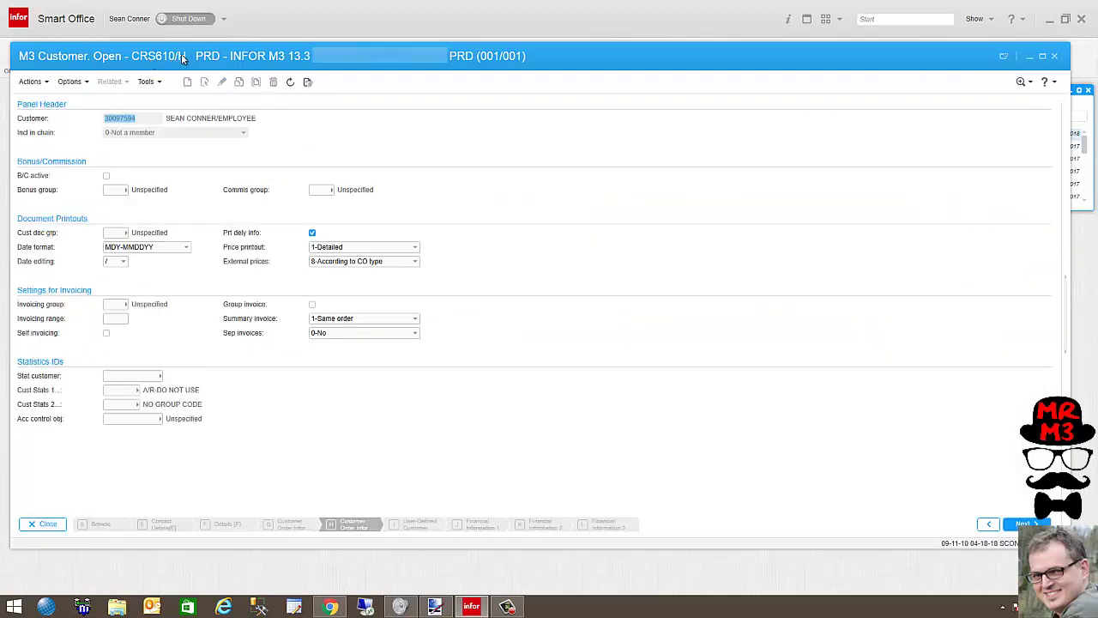
{"action": "left_click", "coordinate": [115, 305]}
{"action": "key", "text": "F4"}
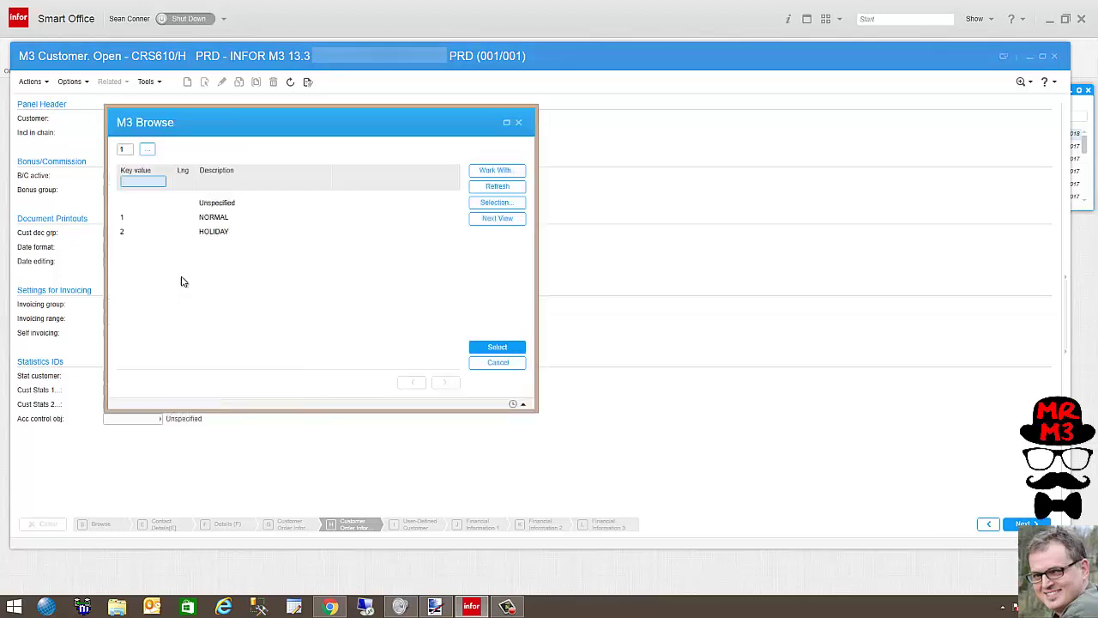
{"action": "left_click", "coordinate": [206, 221]}
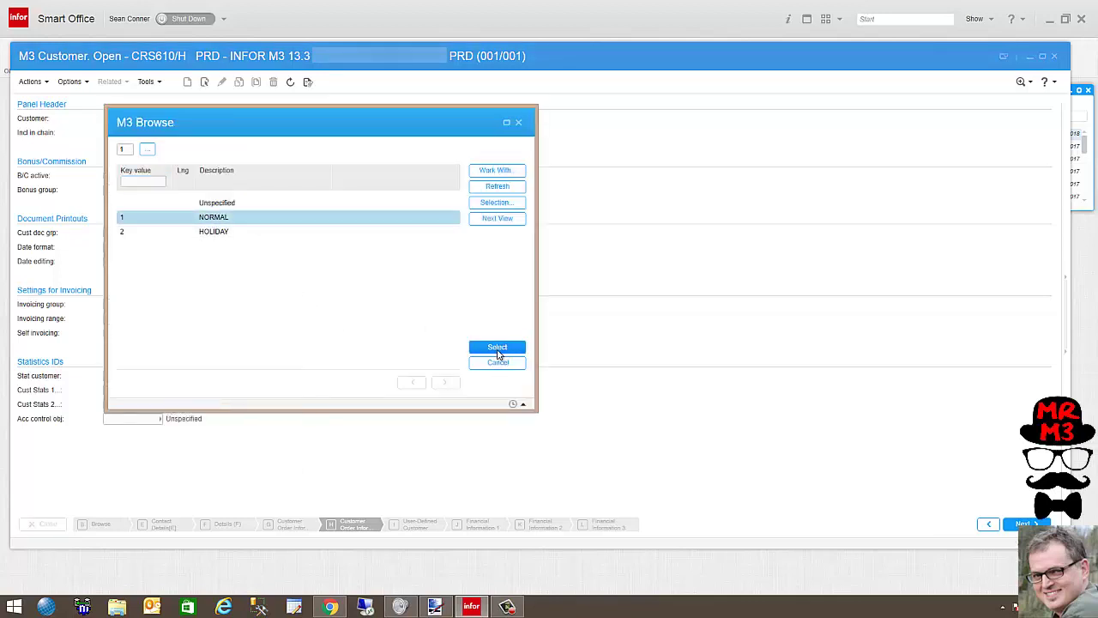
{"action": "left_click", "coordinate": [497, 350]}
{"action": "key", "text": "Return"}
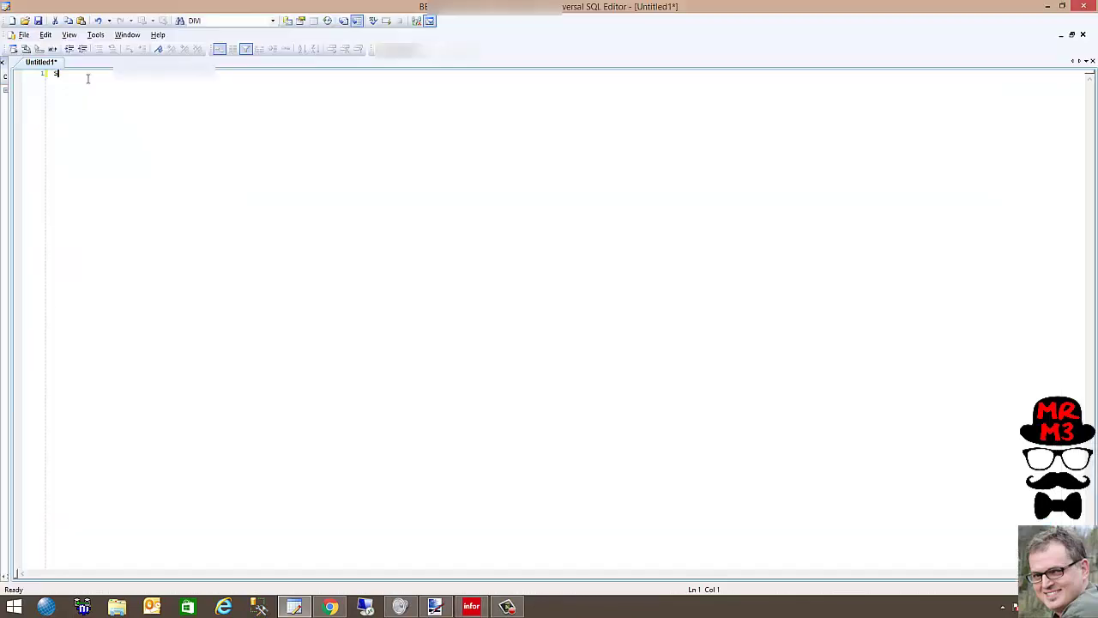
Query OCUSMA for OKCUNO and OKIVGP, confirming the customer's invoicing group is 1.
{"action": "type", "text": "SELECT OKCUNO, OTA.OCUSMA WITH (NOLOCK) WHERE OKCUNO = '30097594"}
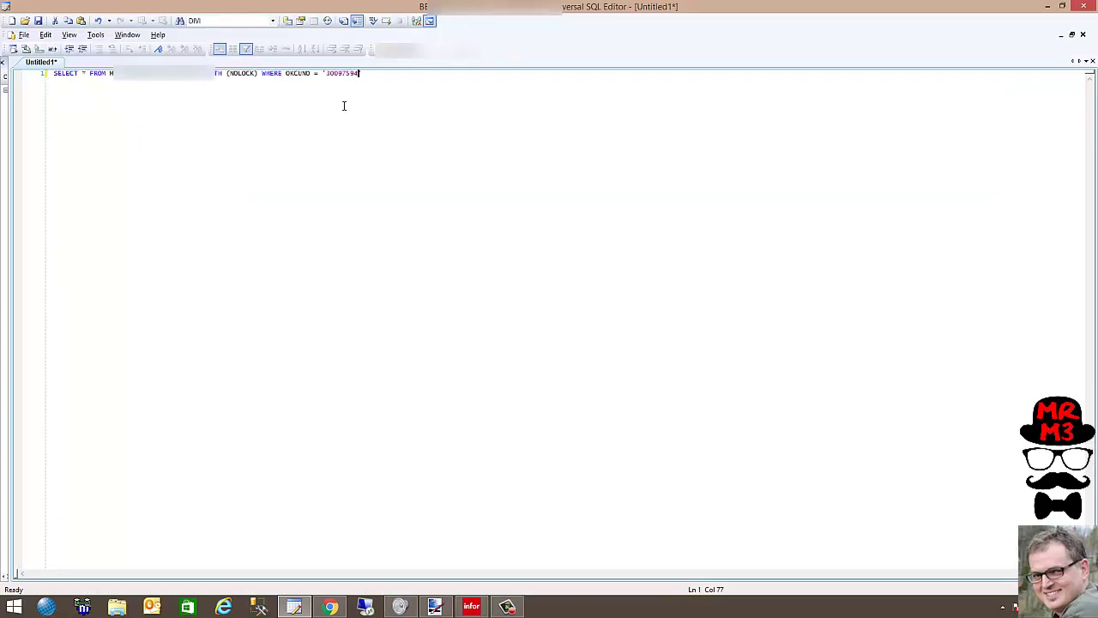
{"action": "key", "text": "F5"}
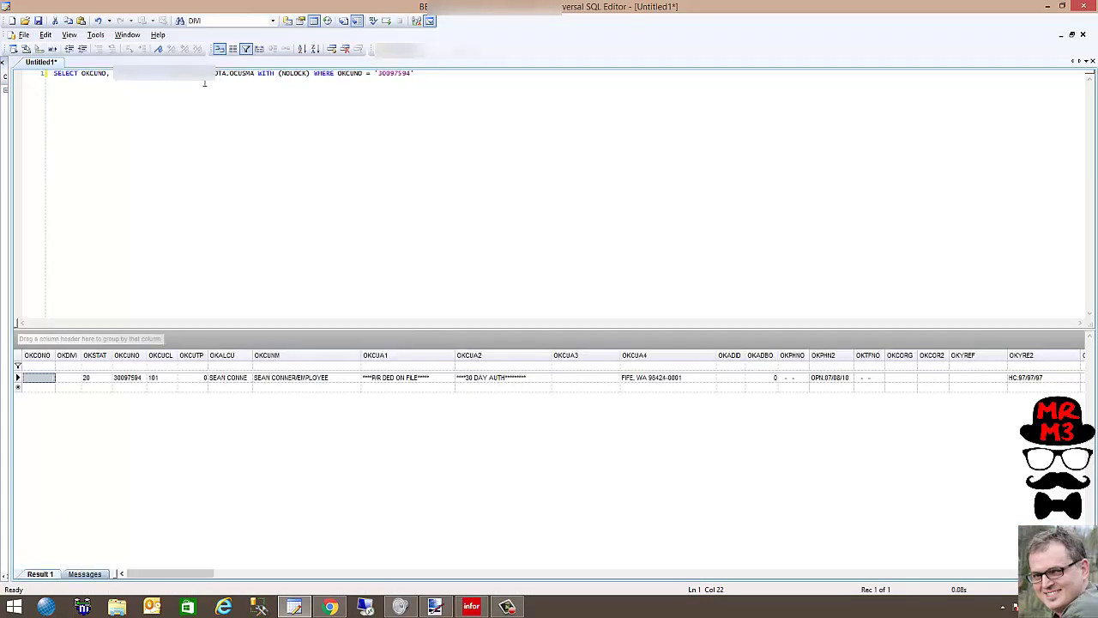
{"action": "left_click_drag", "start_coordinate": [446, 78], "coordinate": [47, 74]}
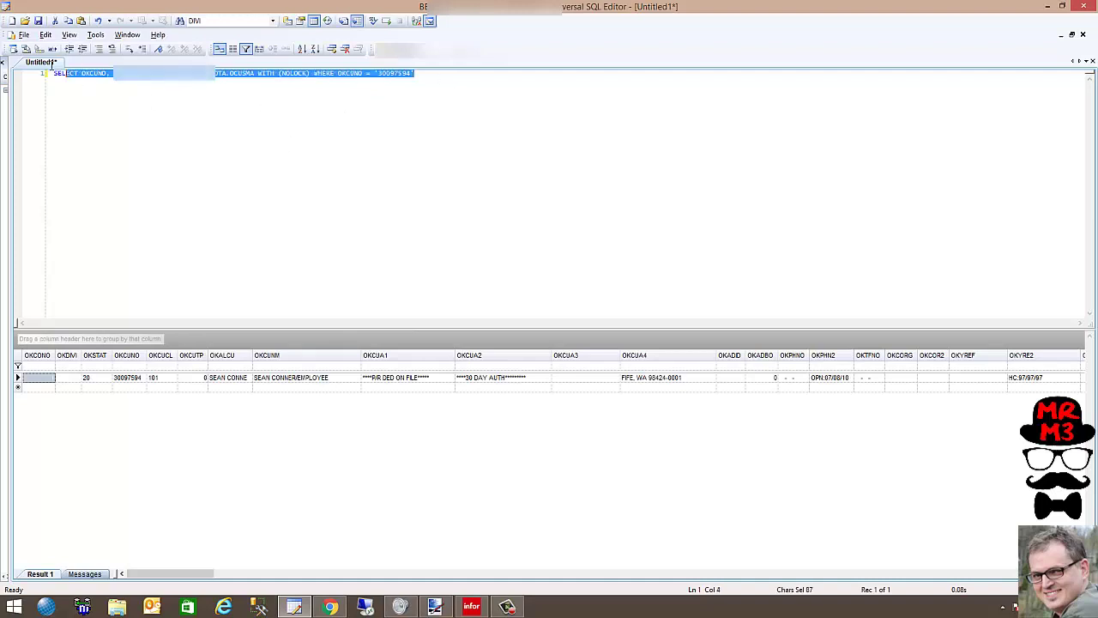
{"action": "left_click", "coordinate": [386, 21]}
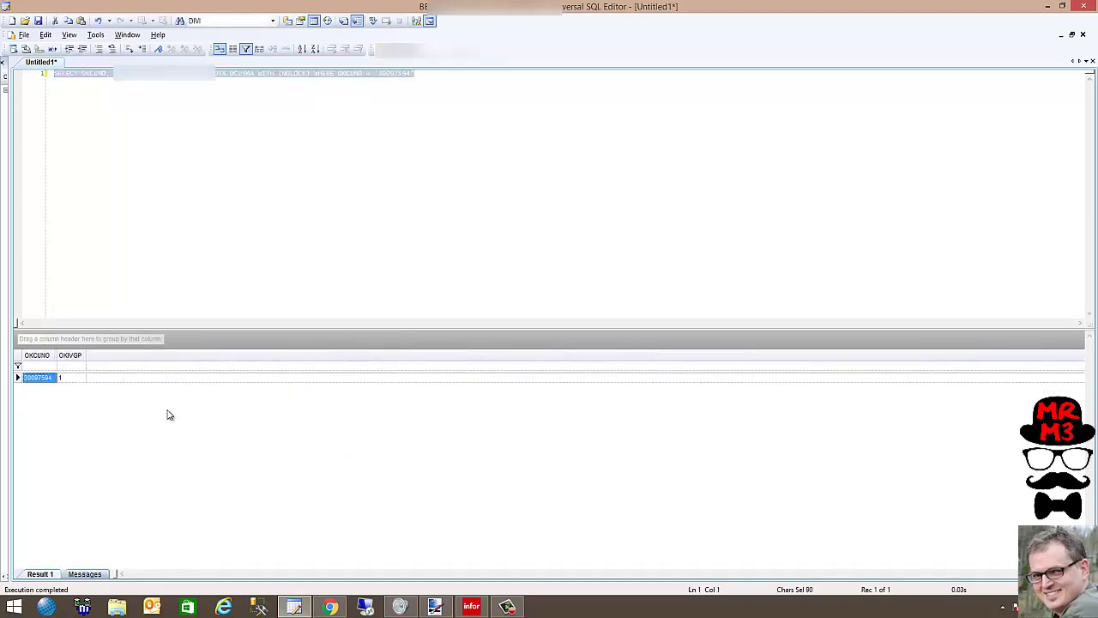
{"action": "left_click", "coordinate": [72, 379]}
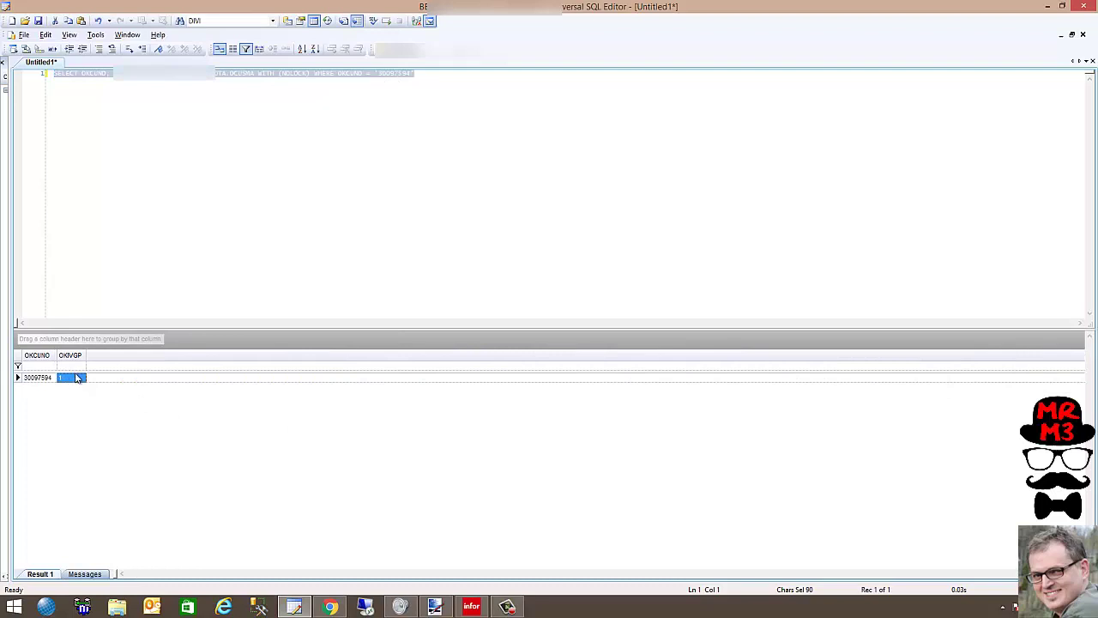
{"action": "left_click", "coordinate": [39, 380]}
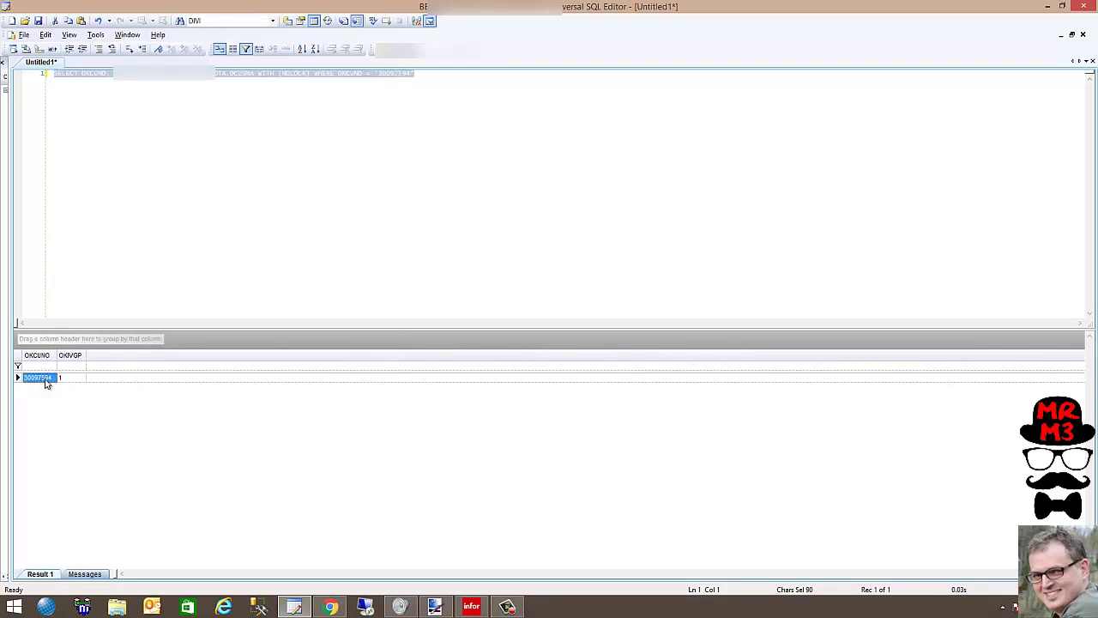
{"action": "key", "text": "F6"}
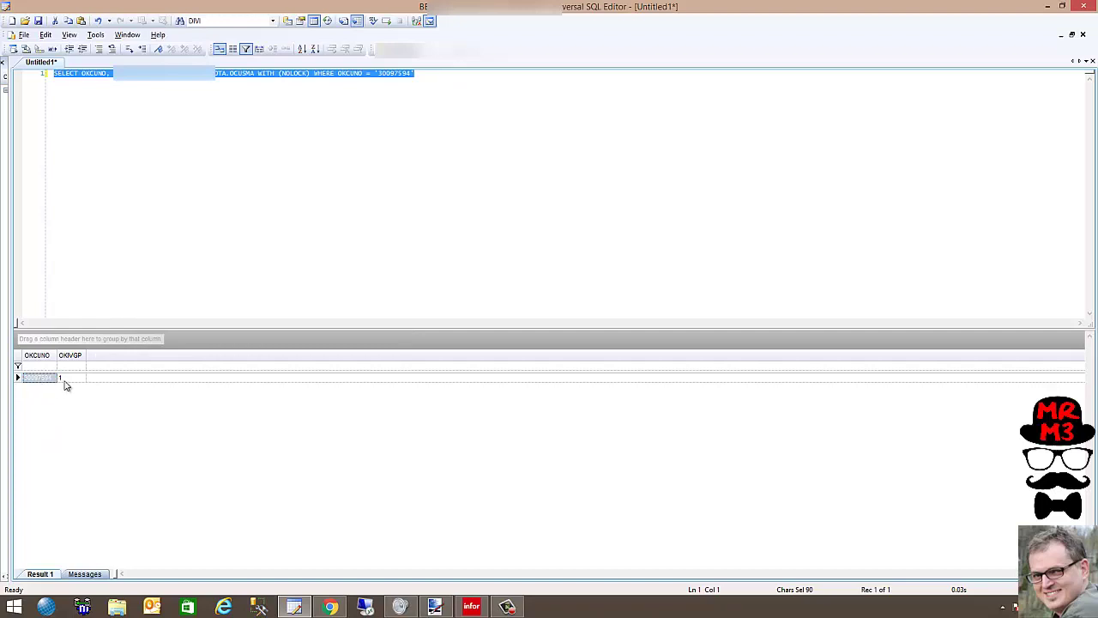
{"action": "left_click", "coordinate": [64, 379]}
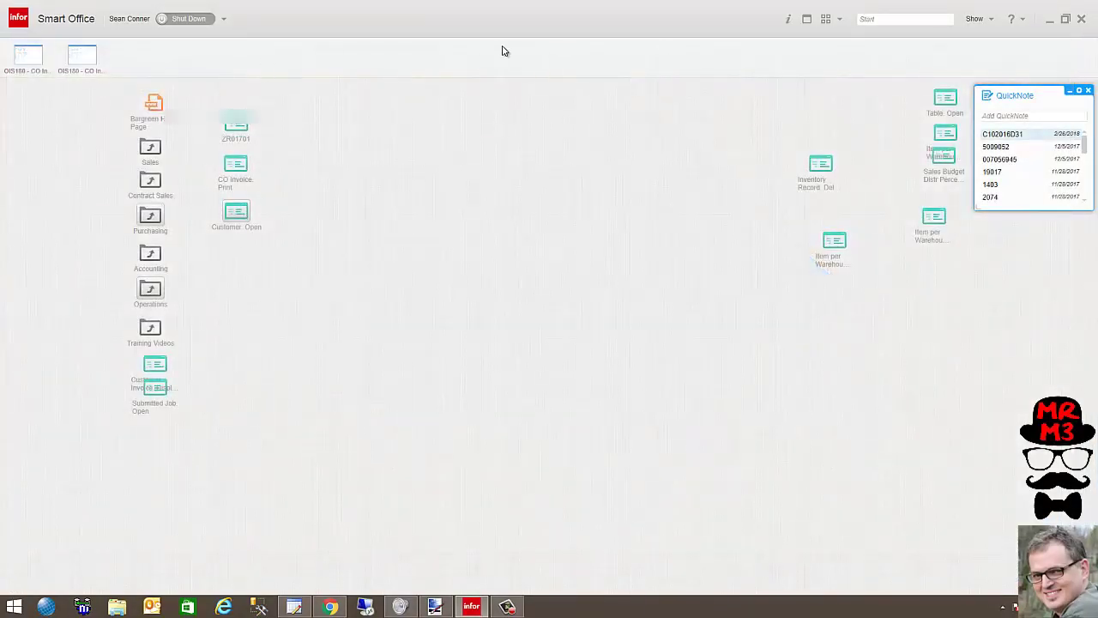
Start CRS610 to verify the customer's invoicing group 1 NORMAL, then close it.
{"action": "left_click", "coordinate": [913, 19]}
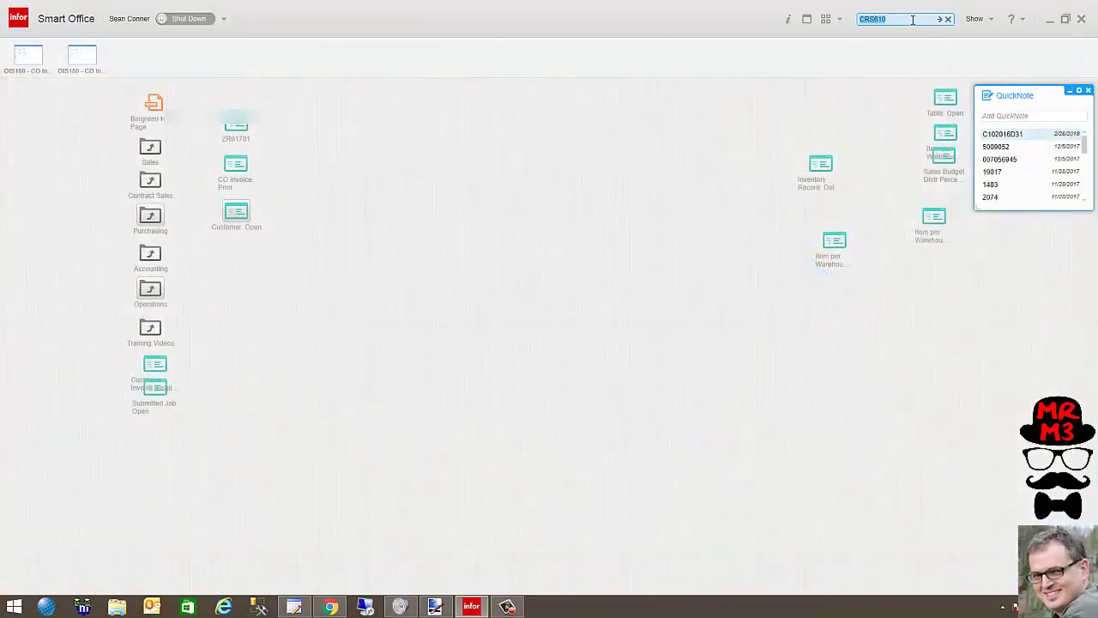
{"action": "key", "text": "Return"}
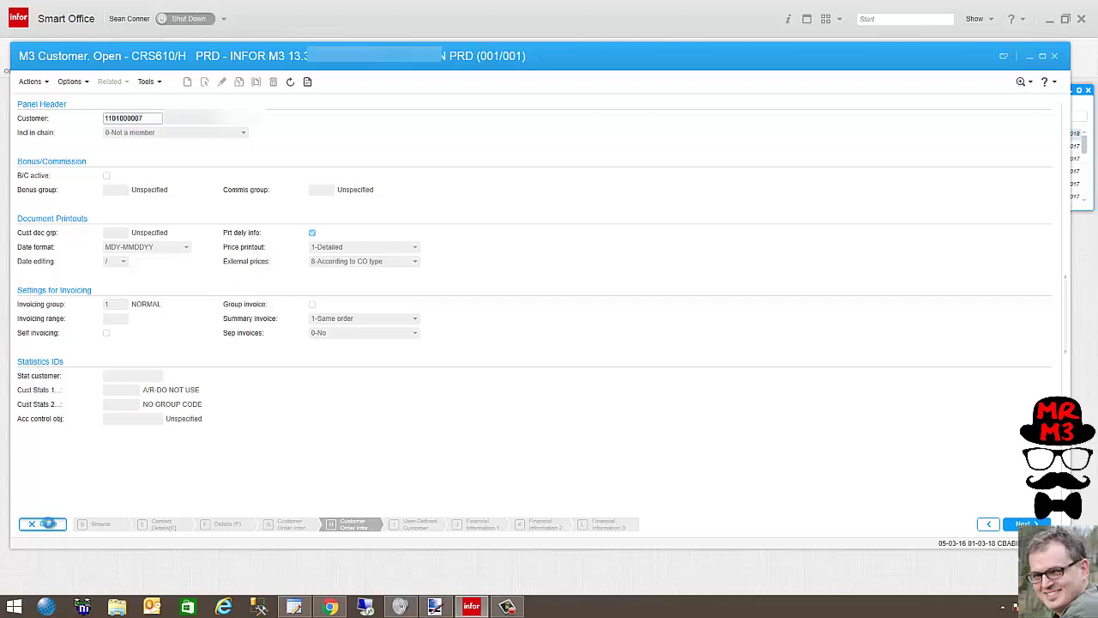
{"action": "left_click", "coordinate": [47, 525]}
Back in OIS180, pick invoicing group 2 HOLIDAY from the list for the From field.
{"action": "left_click", "coordinate": [75, 58]}
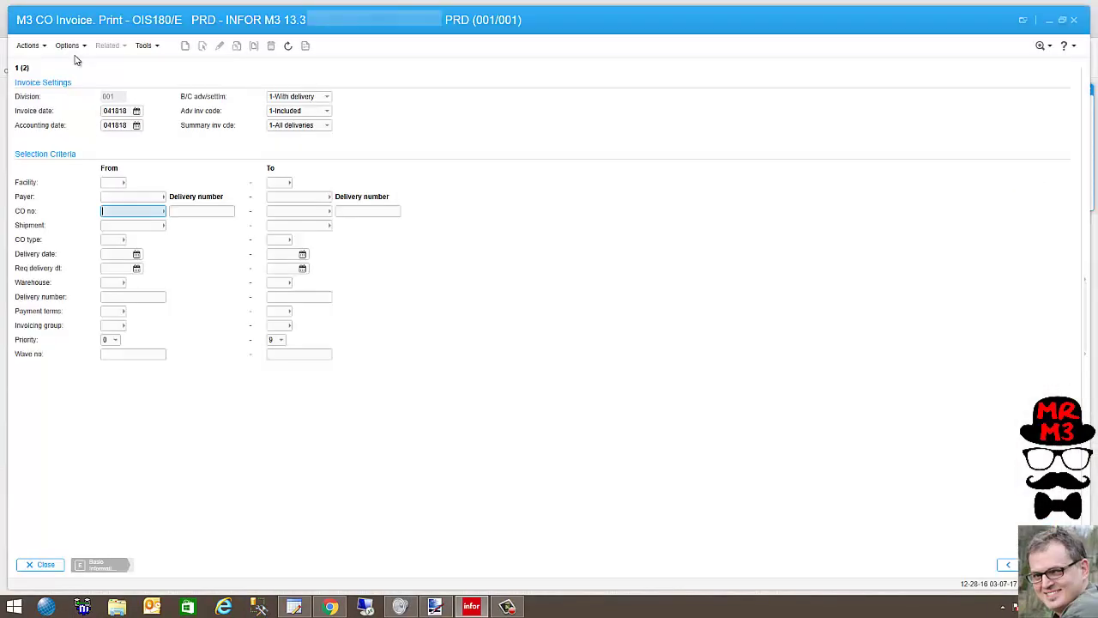
{"action": "left_click", "coordinate": [104, 326]}
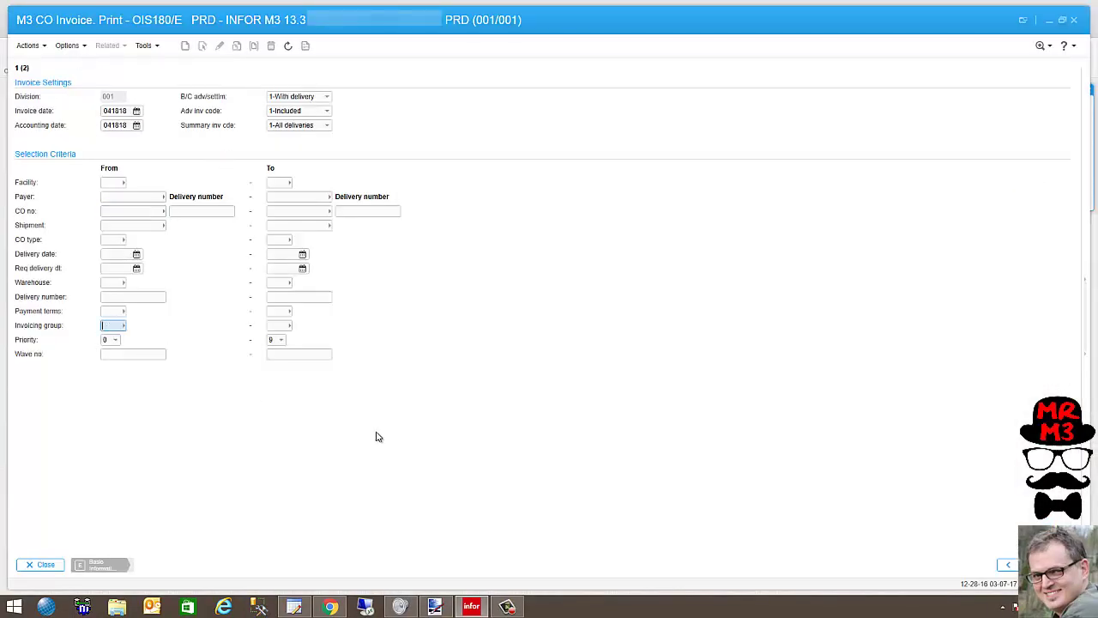
{"action": "key", "text": "F4"}
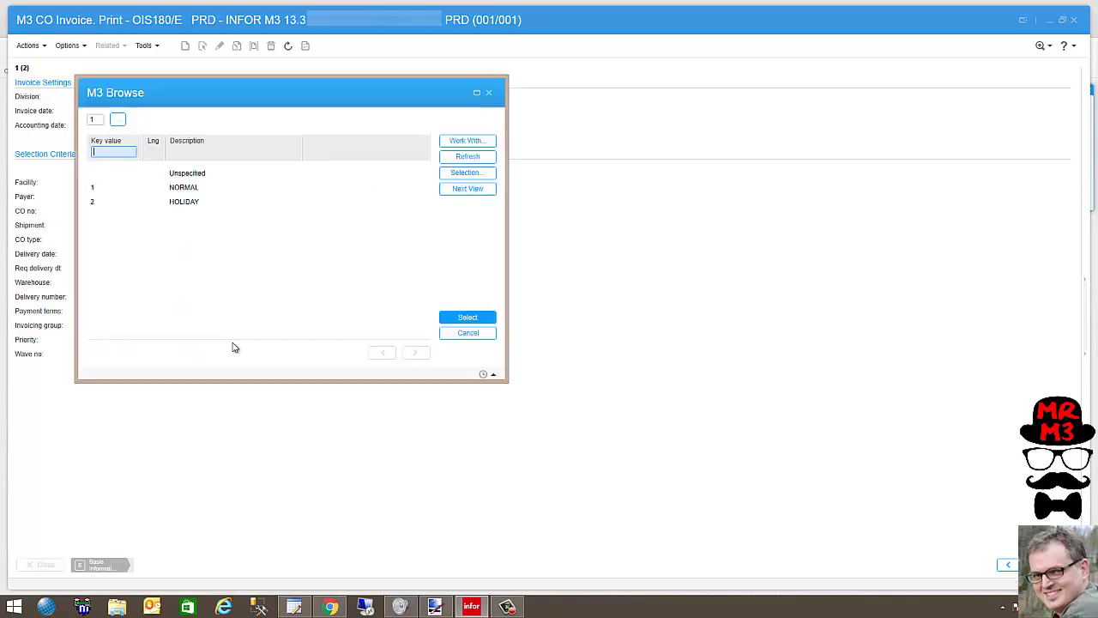
{"action": "left_click", "coordinate": [163, 199]}
{"action": "double_click", "coordinate": [161, 200]}
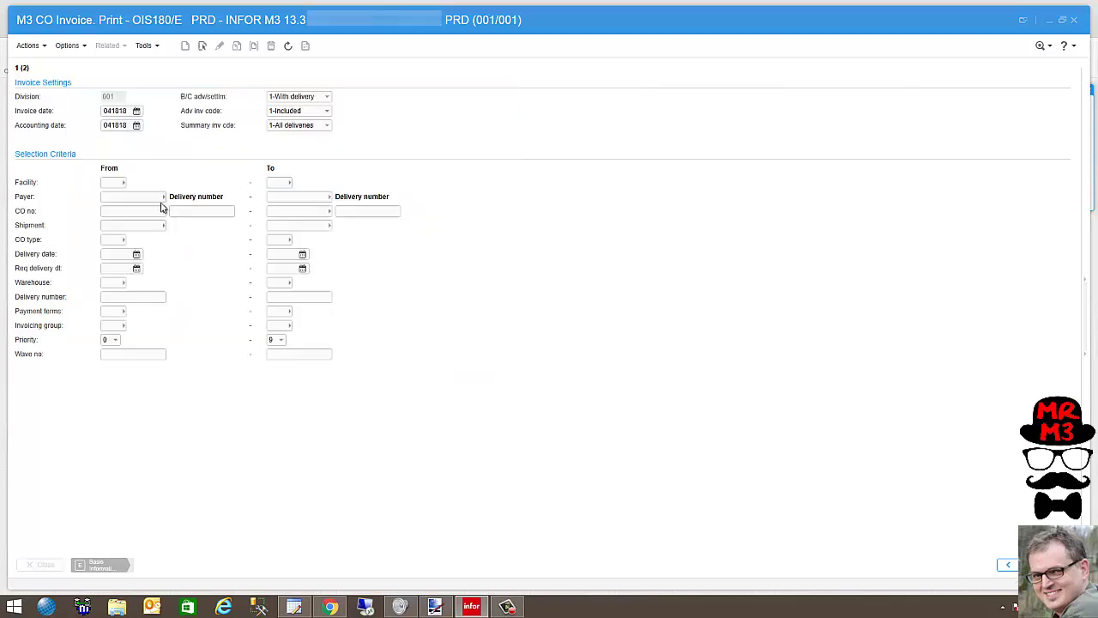
Set both From and To Invoicing group to 1.
{"action": "left_click", "coordinate": [280, 326]}
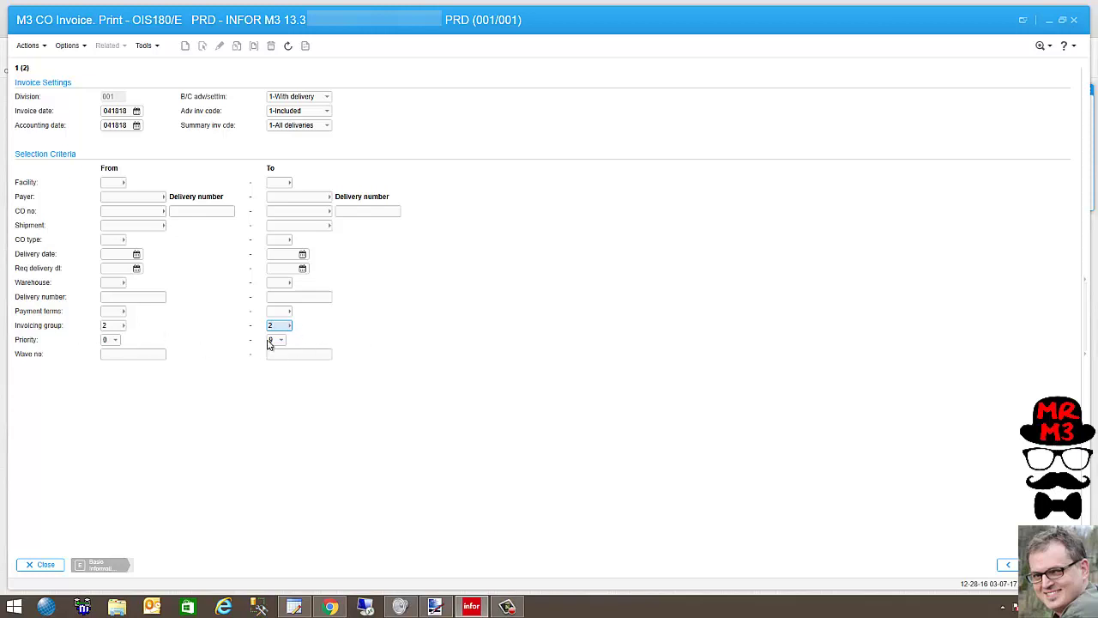
{"action": "left_click", "coordinate": [114, 326]}
{"action": "type", "text": "1"}
{"action": "key", "text": "Tab"}
{"action": "type", "text": "1"}
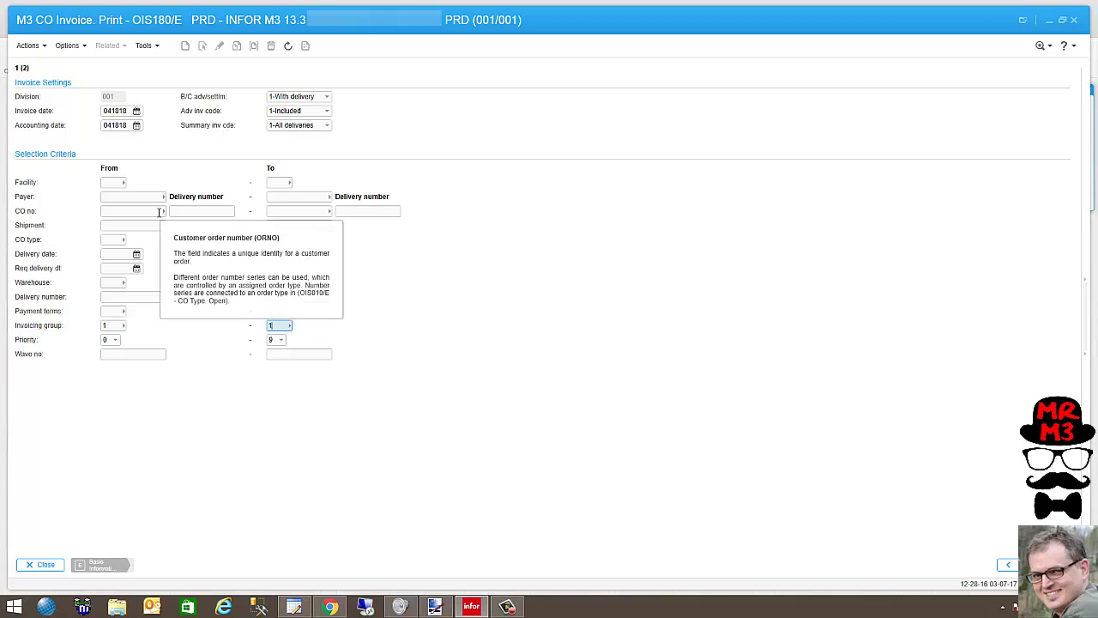